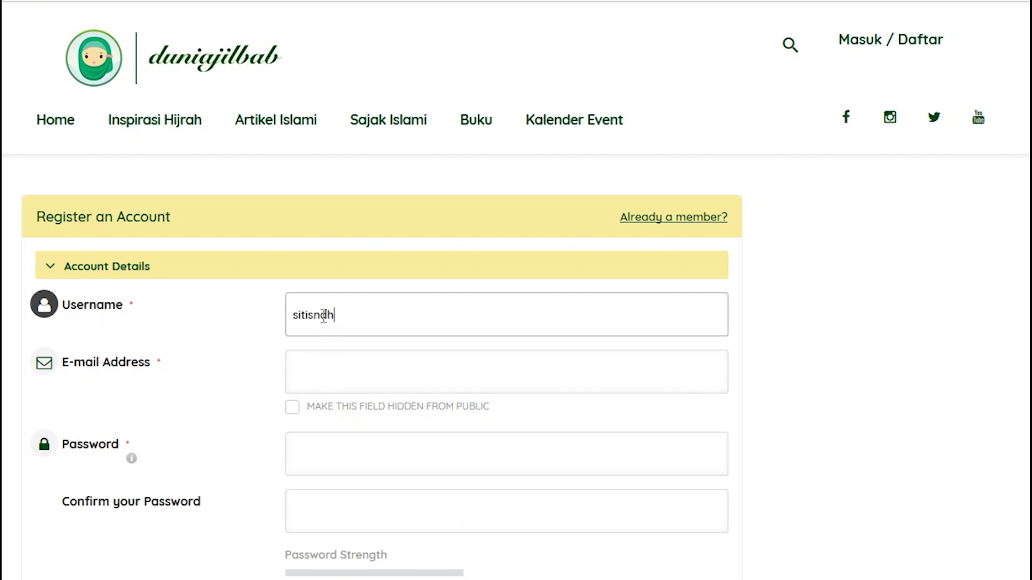
# Enter the account e-mail and a matching strong password, then expand Profile Details
pyautogui.click(330, 365)
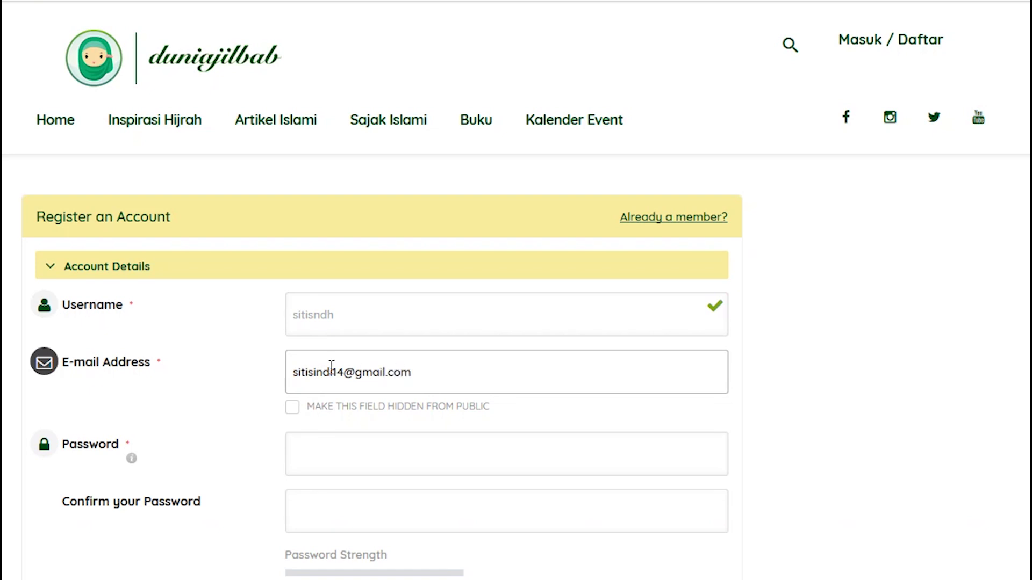
pyautogui.click(353, 460)
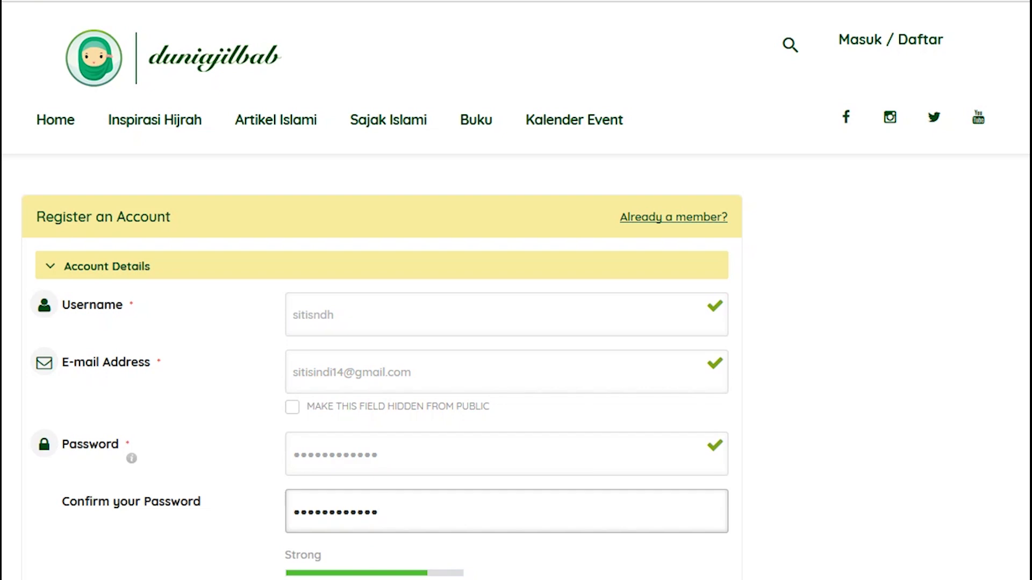
pyautogui.scroll(-5, 515, 290)
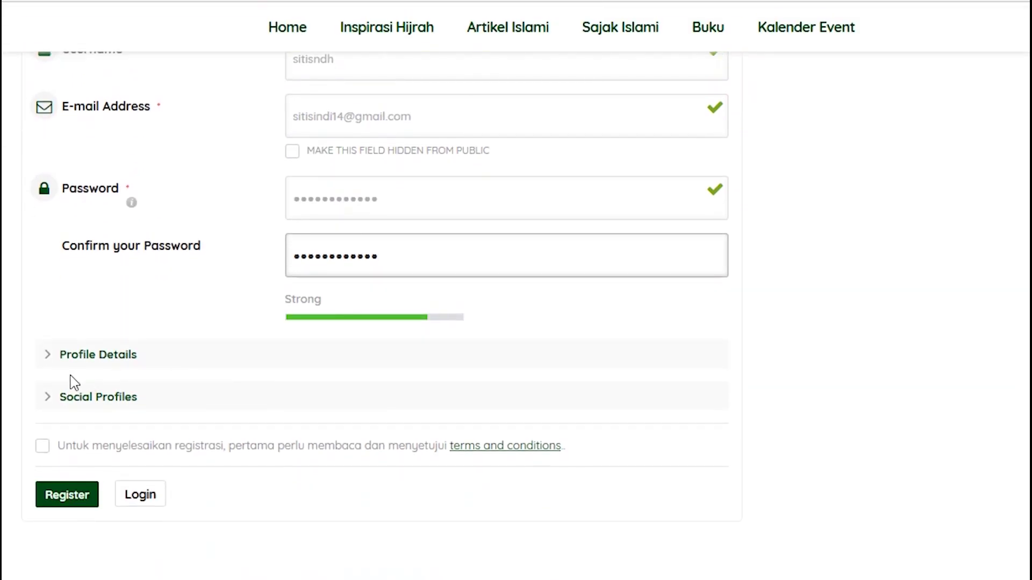
pyautogui.click(43, 365)
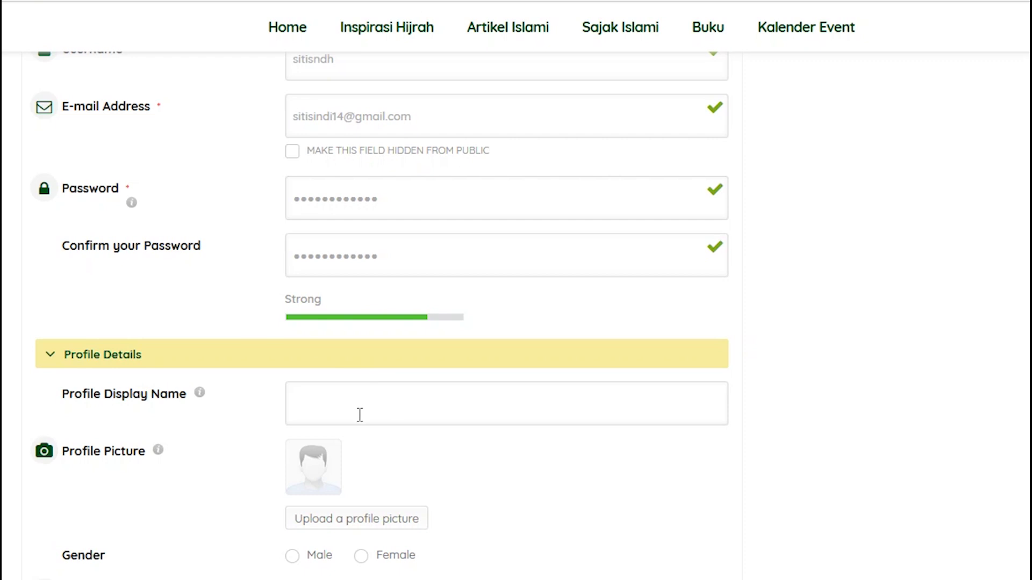
# Enter the user's full name as the profile display name
pyautogui.click(333, 411)
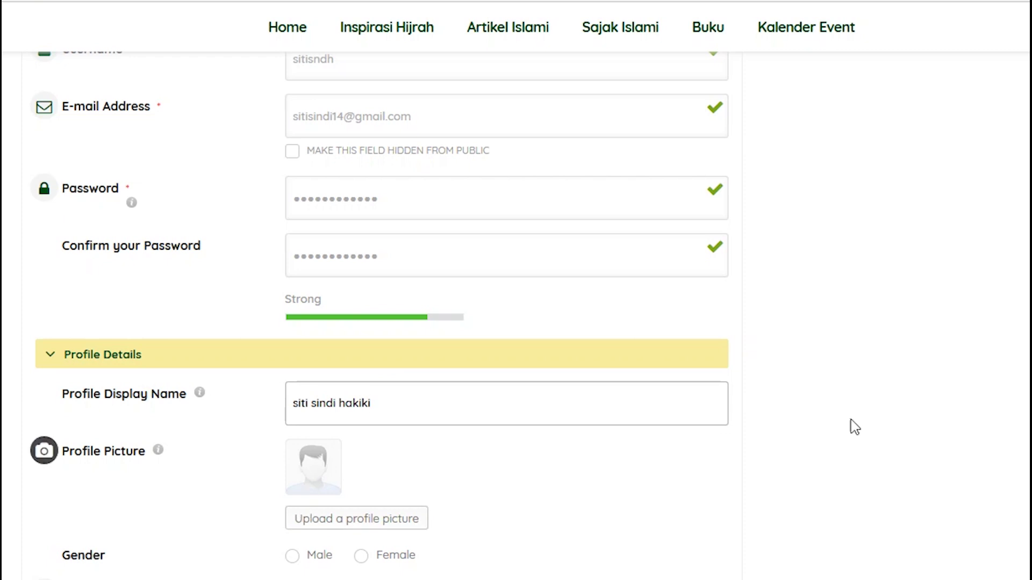
pyautogui.scroll(-5, 631, 308)
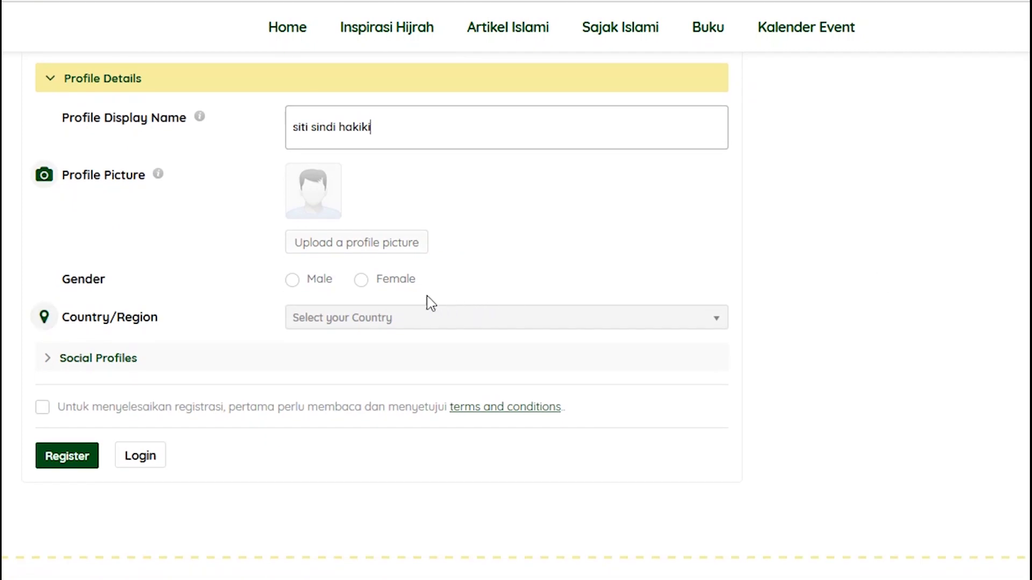
# Set gender to Female and country to Indonesia, then expand Social Profiles
pyautogui.click(398, 281)
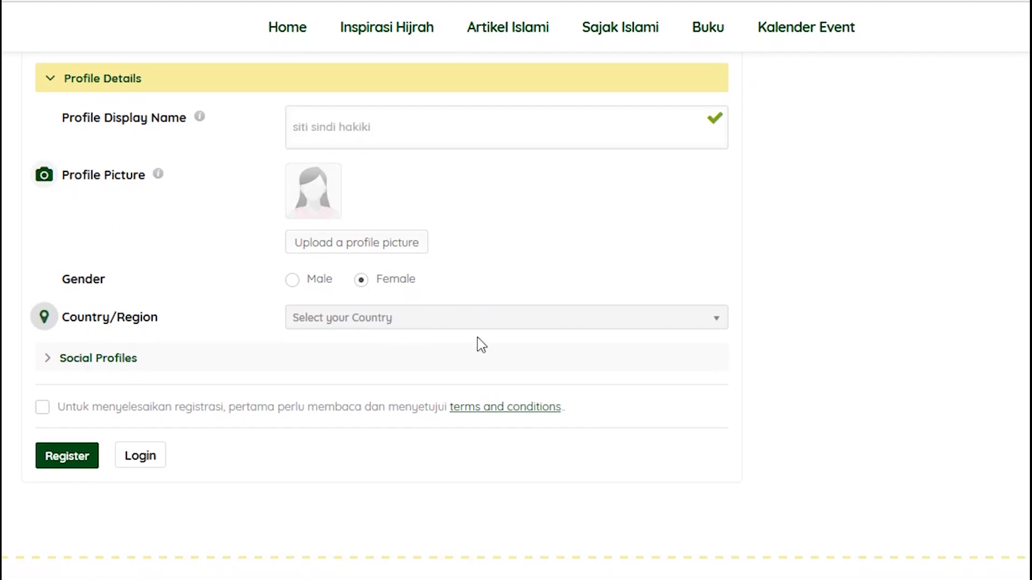
pyautogui.click(676, 320)
pyautogui.write('indonesia')
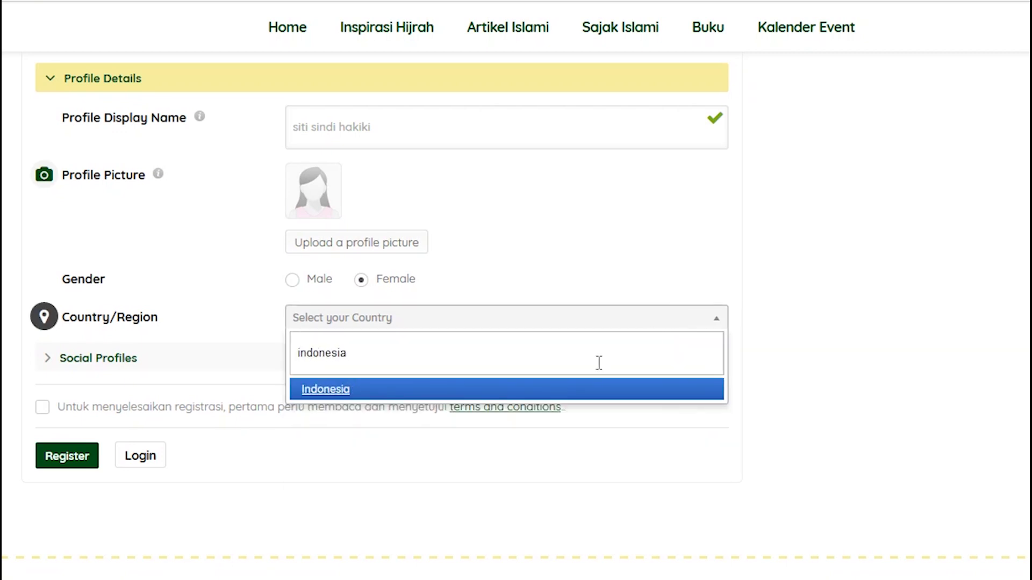
pyautogui.click(532, 392)
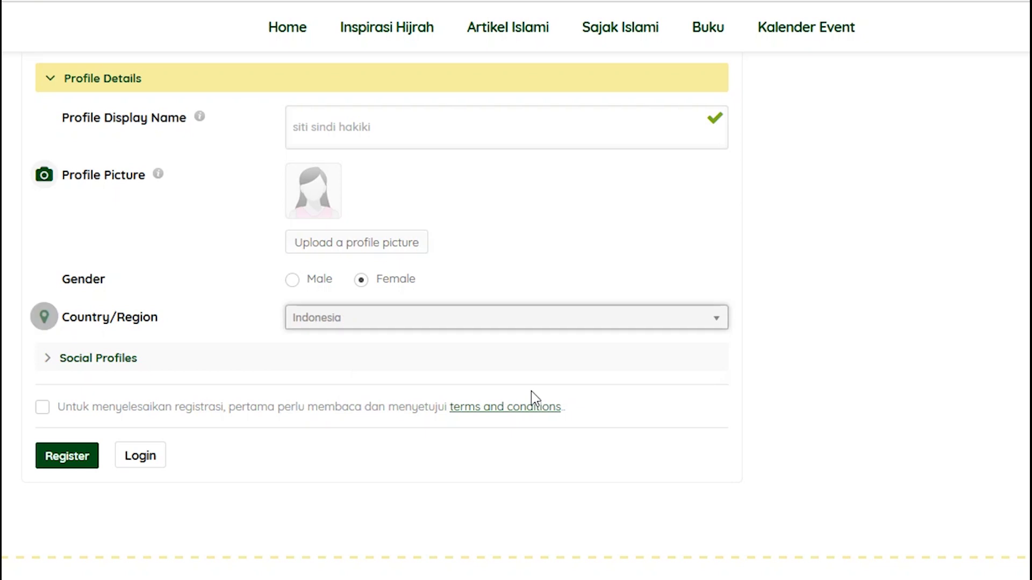
pyautogui.click(46, 365)
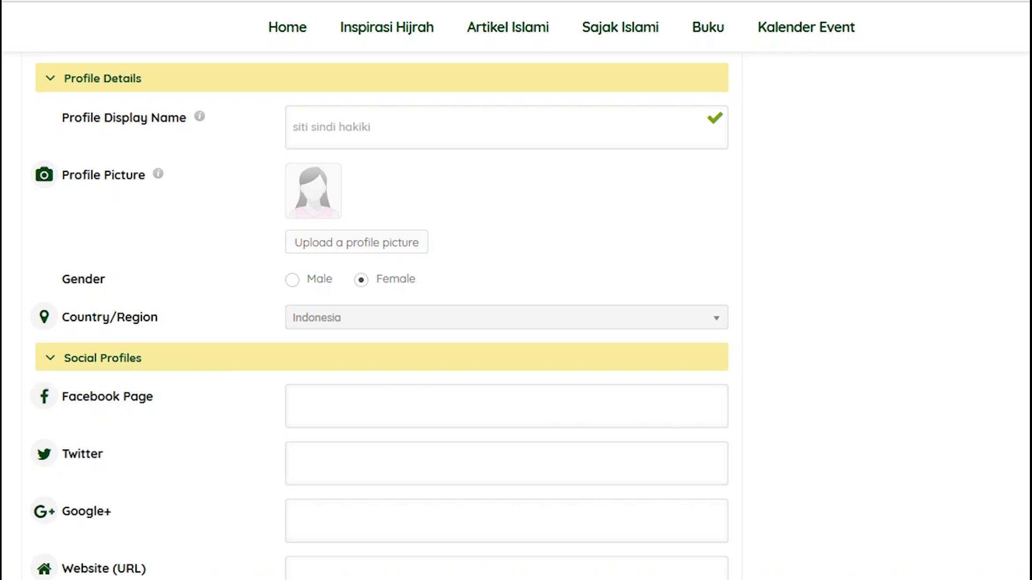
# Tick the terms and conditions checkbox and submit the registration with Register
pyautogui.scroll(-6, 376, 280)
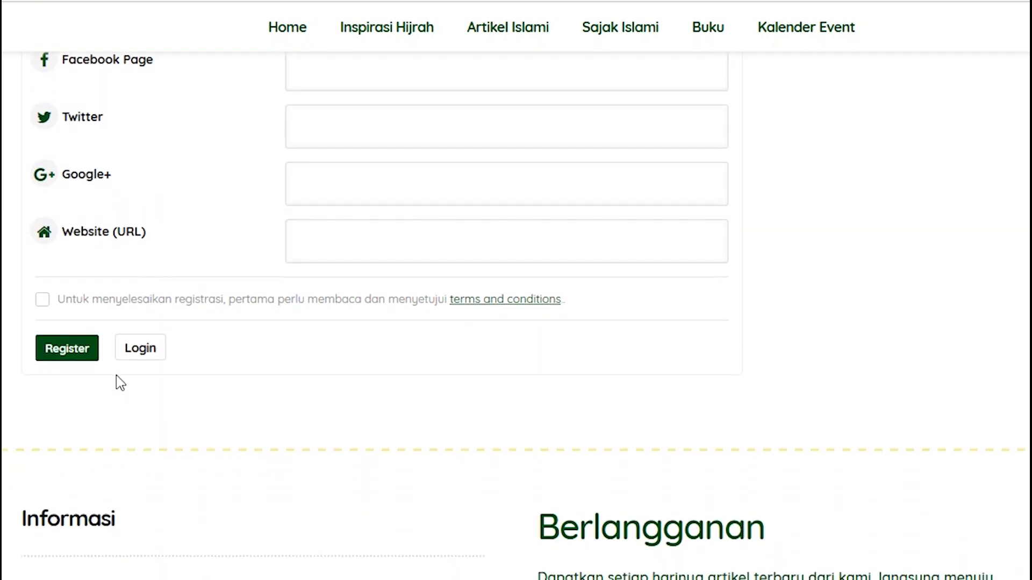
pyautogui.click(42, 300)
pyautogui.click(64, 356)
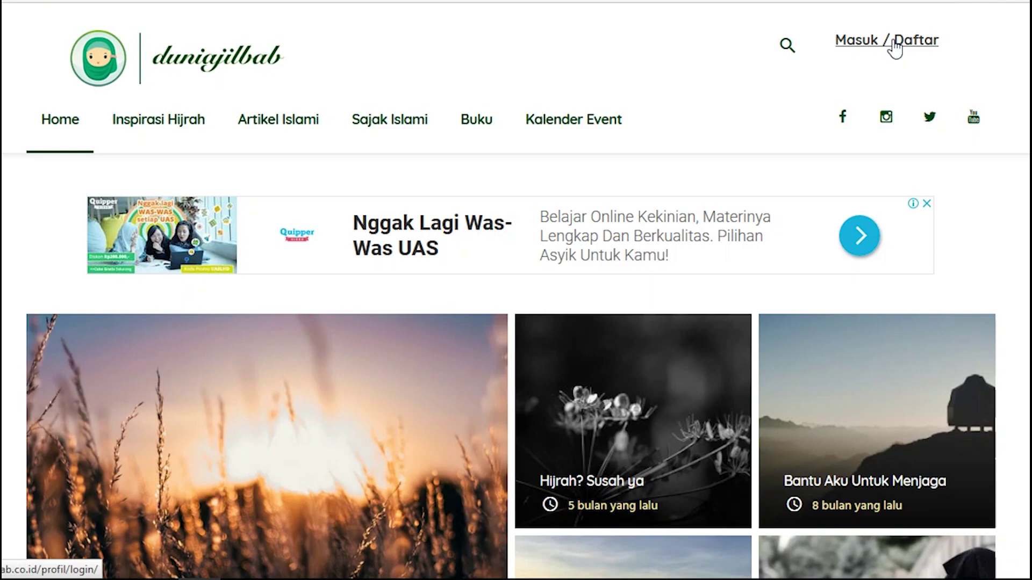
# Log in via Masuk / Daftar with the new account's username and password
pyautogui.click(895, 48)
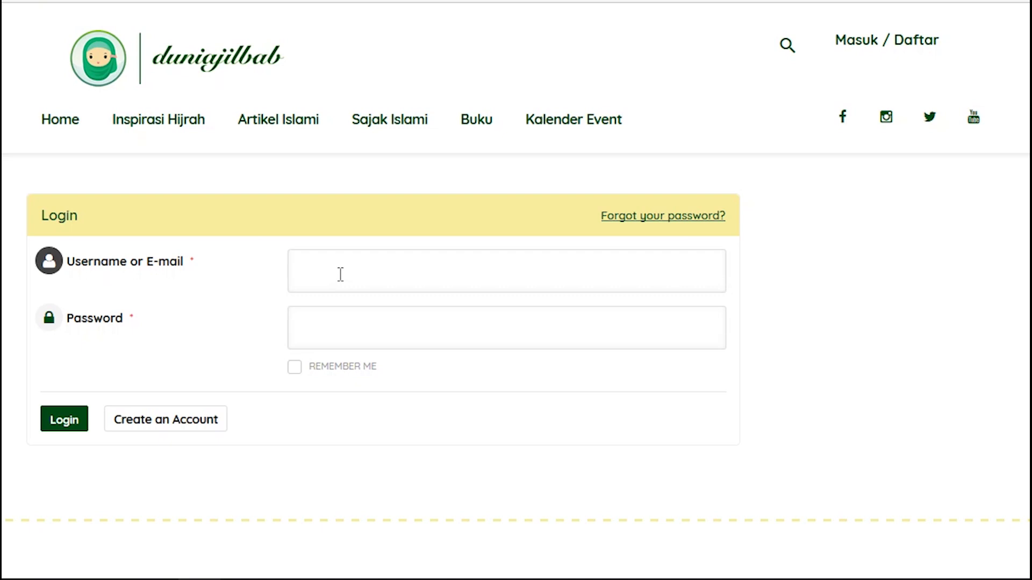
pyautogui.write('tisndh')
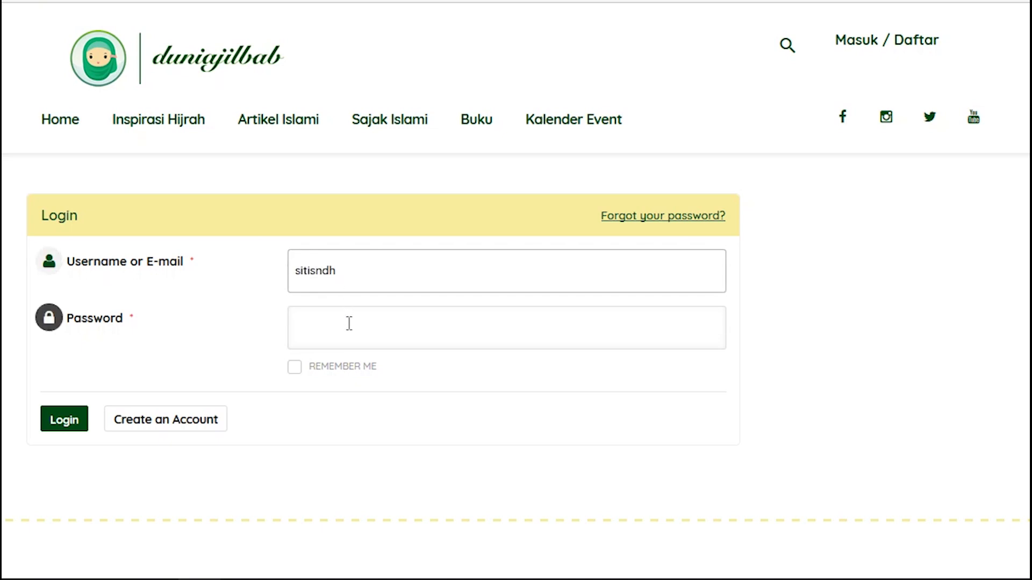
pyautogui.write('••••••••••••')
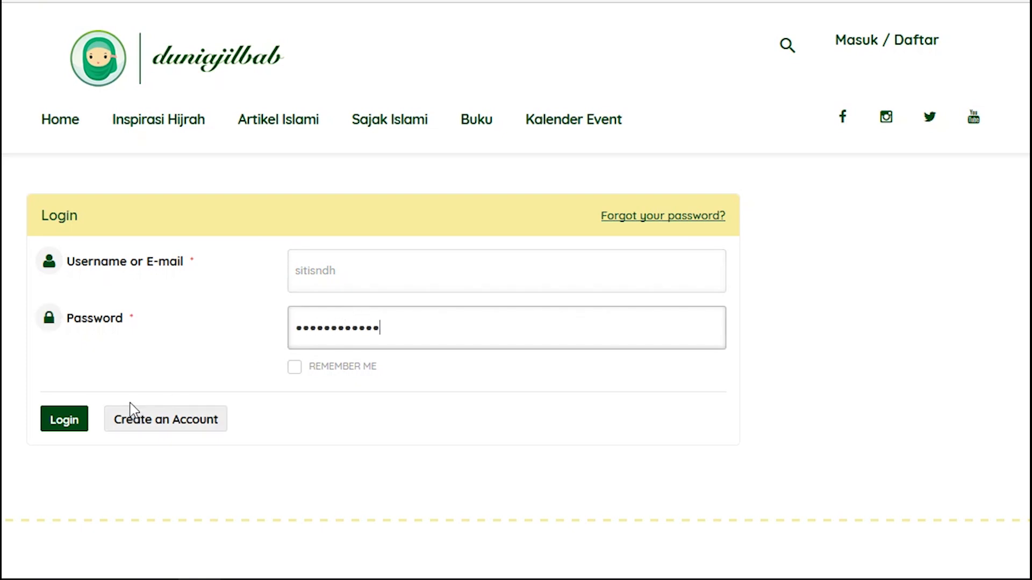
pyautogui.click(76, 418)
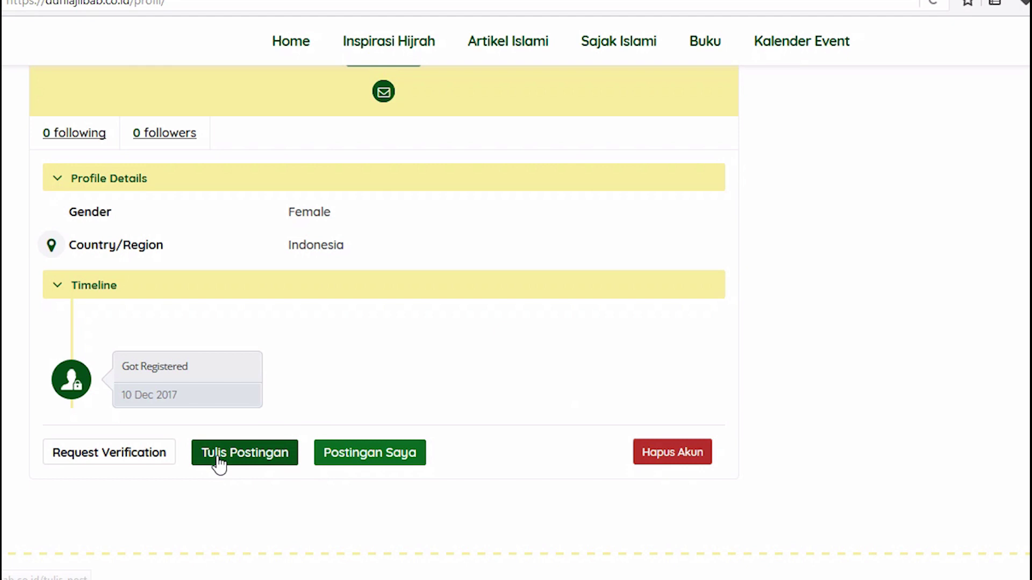
# Start a new post and title it 'MANFAAT IMAN'
pyautogui.click(218, 460)
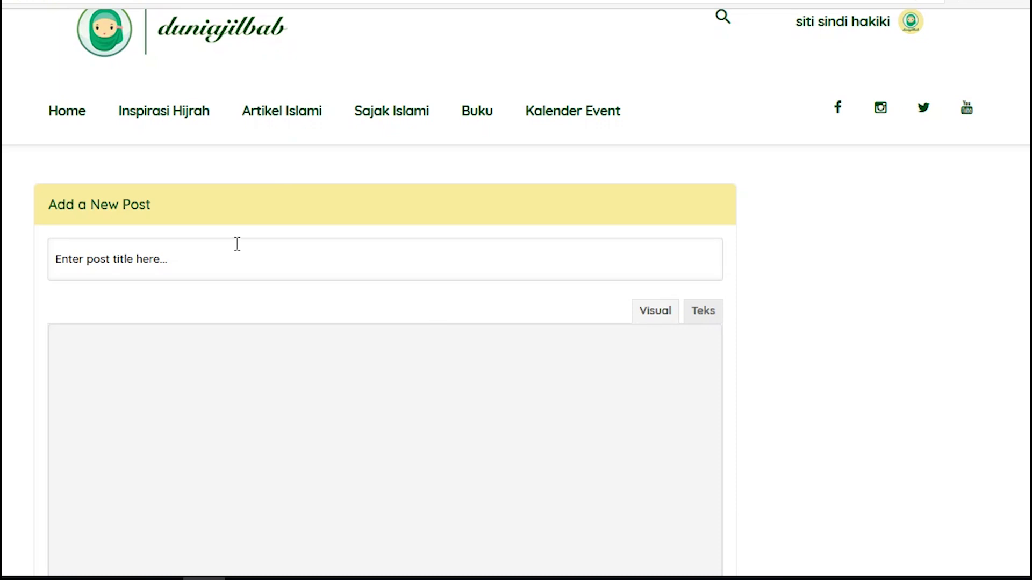
pyautogui.click(160, 259)
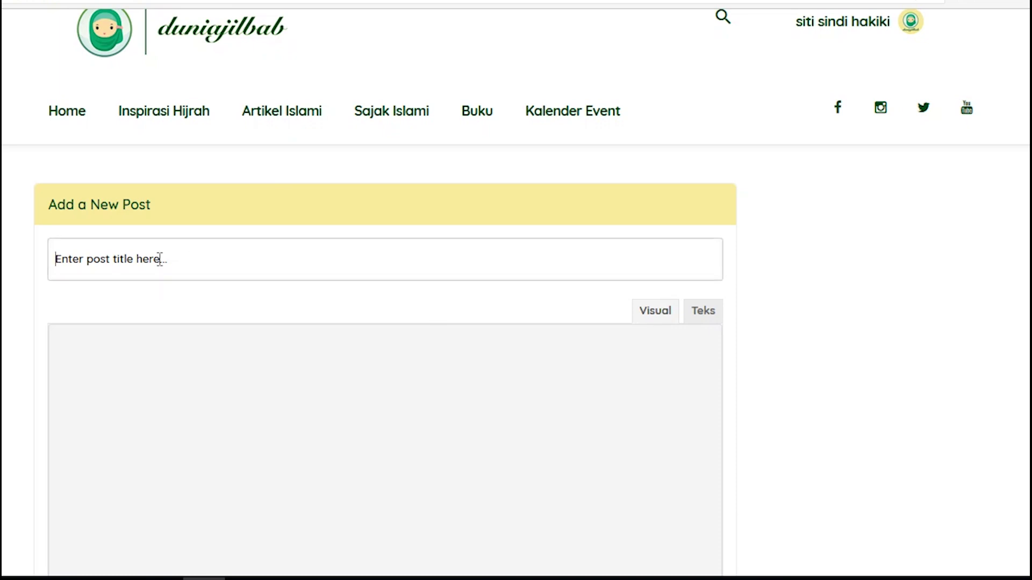
pyautogui.write('Mn')
pyautogui.write('ANFAAT IMAN')
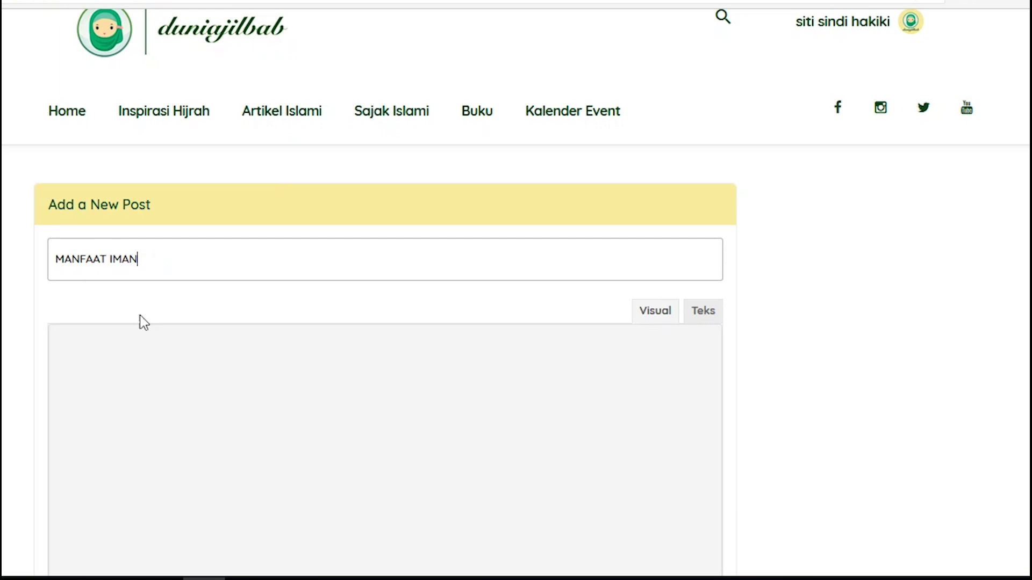
# Write the body '…man adalah hal yang paling utama dalam diri manusia.' and start choosing a featured image
pyautogui.click(119, 378)
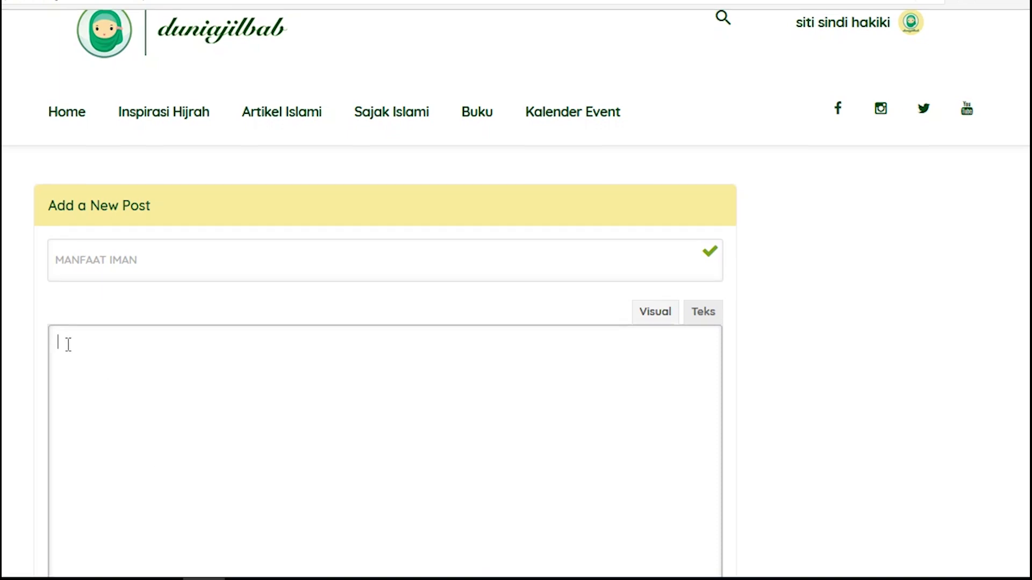
pyautogui.write('man adalah')
pyautogui.write('hal yang paling utama dalam diri manusia.')
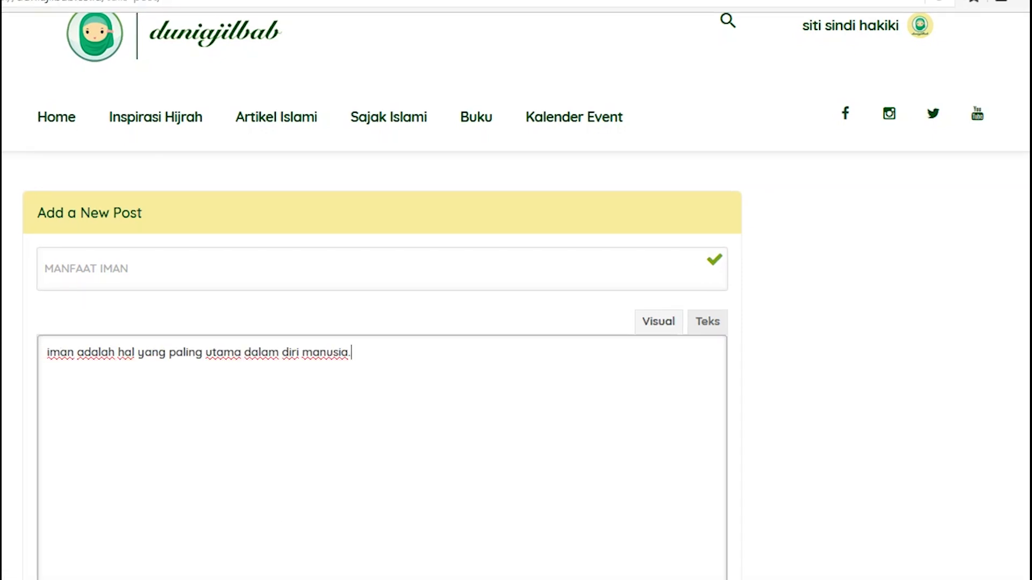
pyautogui.scroll(-10, 376, 323)
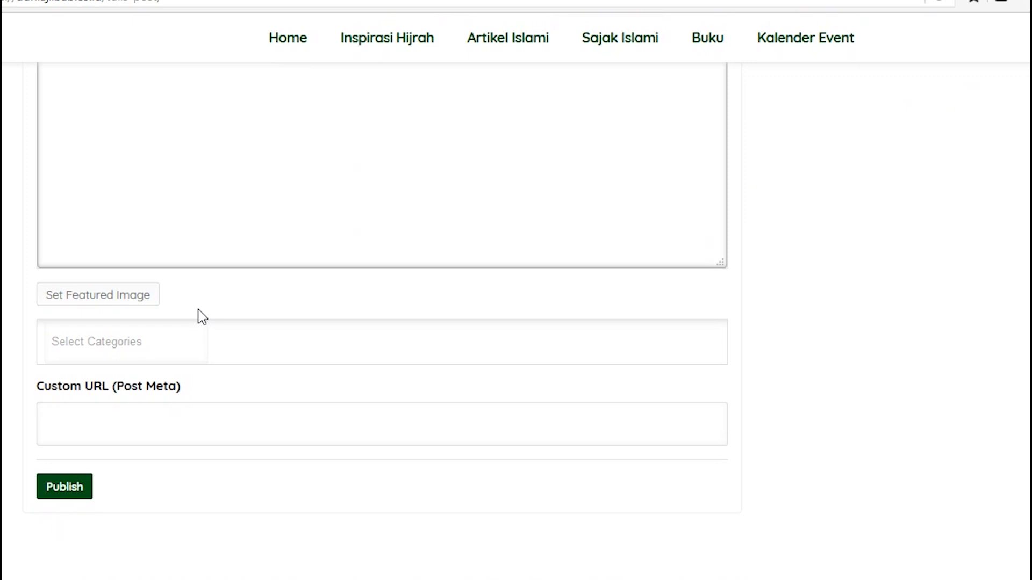
pyautogui.click(135, 305)
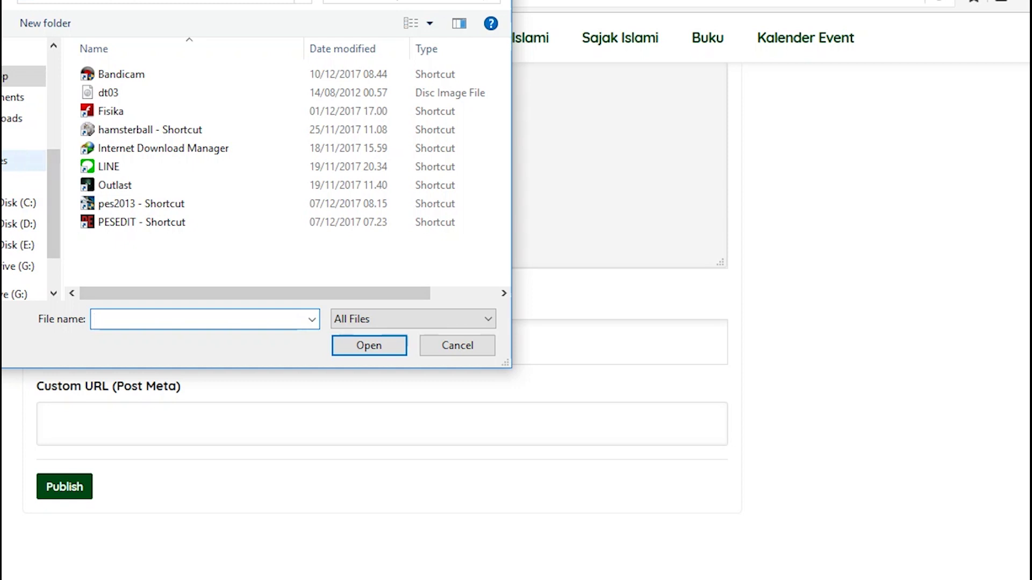
# Choose the 1650x1BW mosque photo from Pictures as the featured image
pyautogui.click(4, 161)
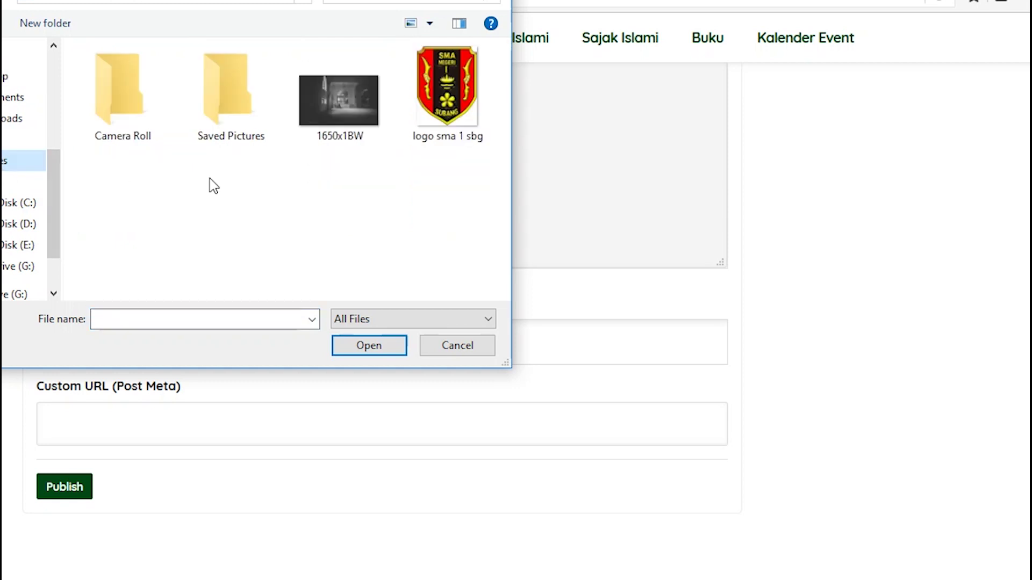
pyautogui.click(350, 83)
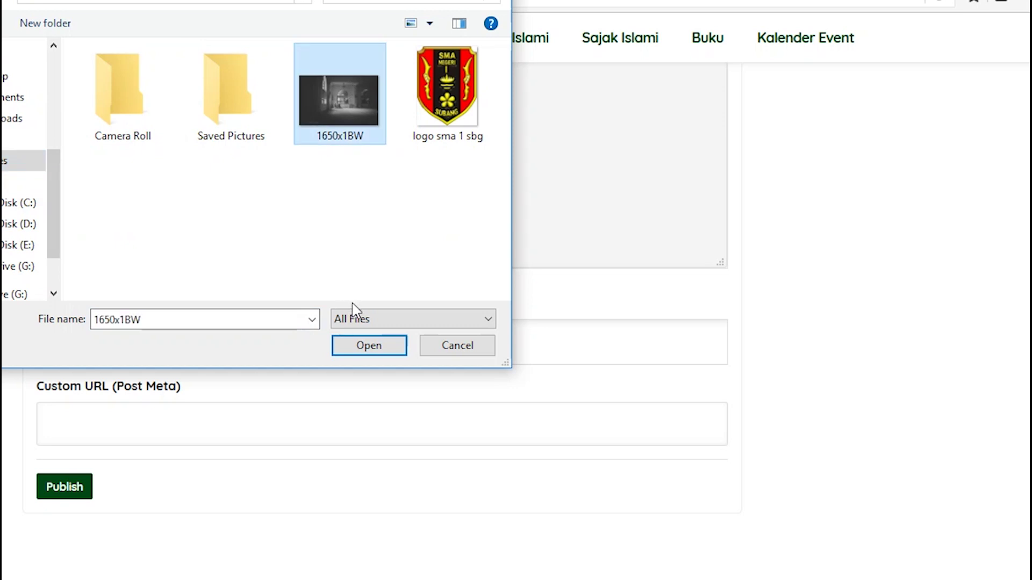
pyautogui.click(364, 339)
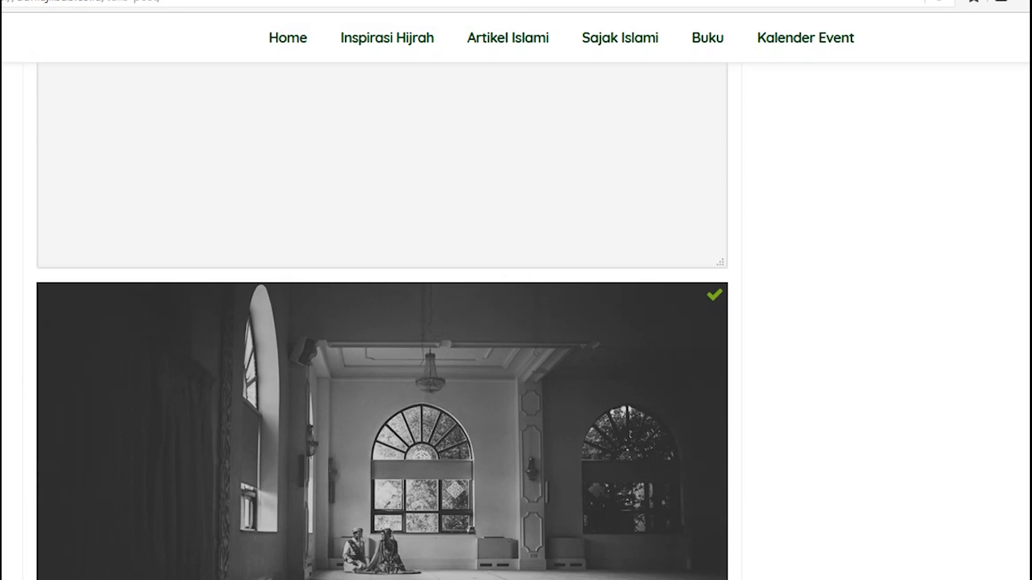
# Set the post category to Artikel Islami and publish it
pyautogui.scroll(-8, 382, 321)
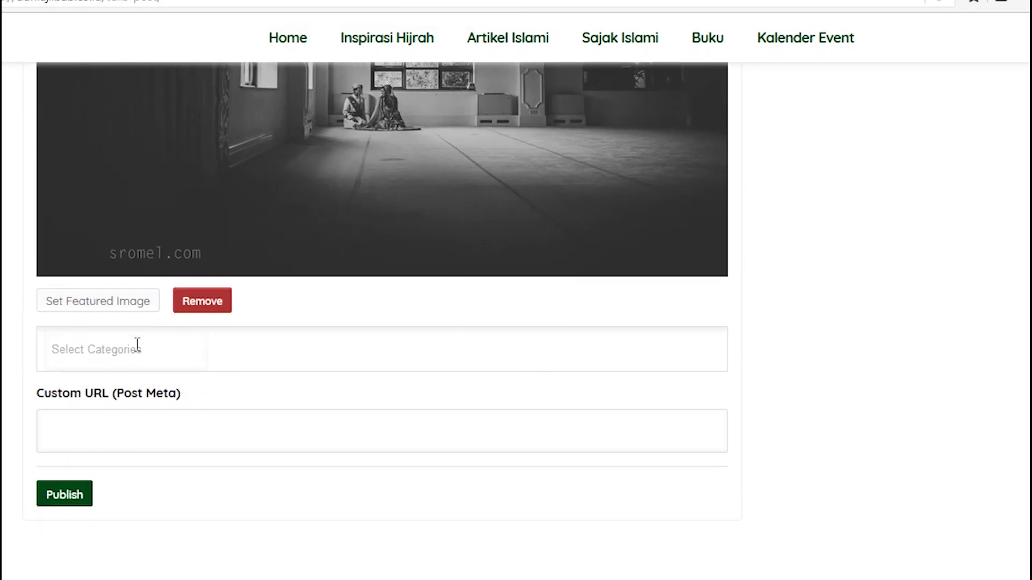
pyautogui.click(116, 360)
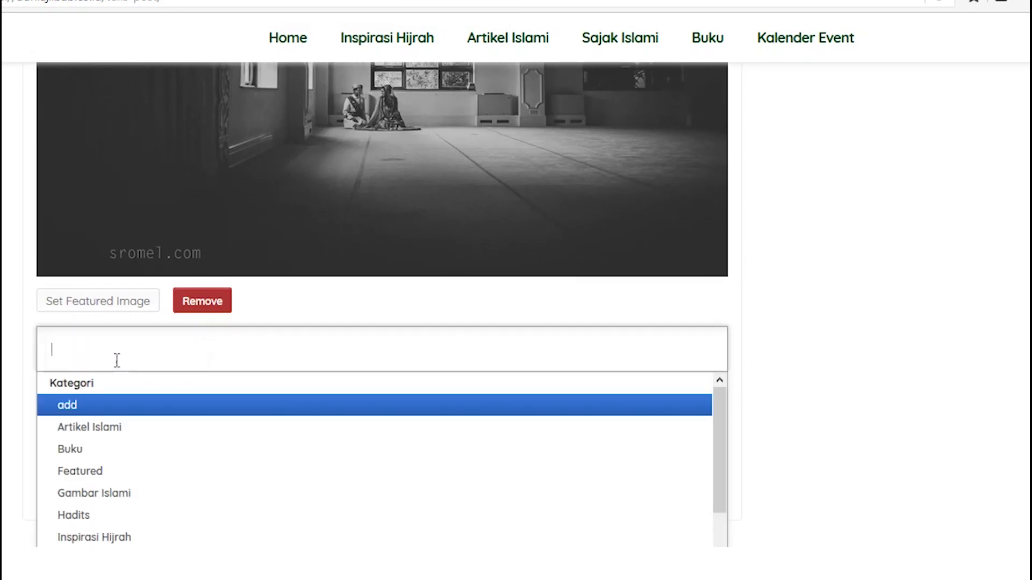
pyautogui.click(82, 430)
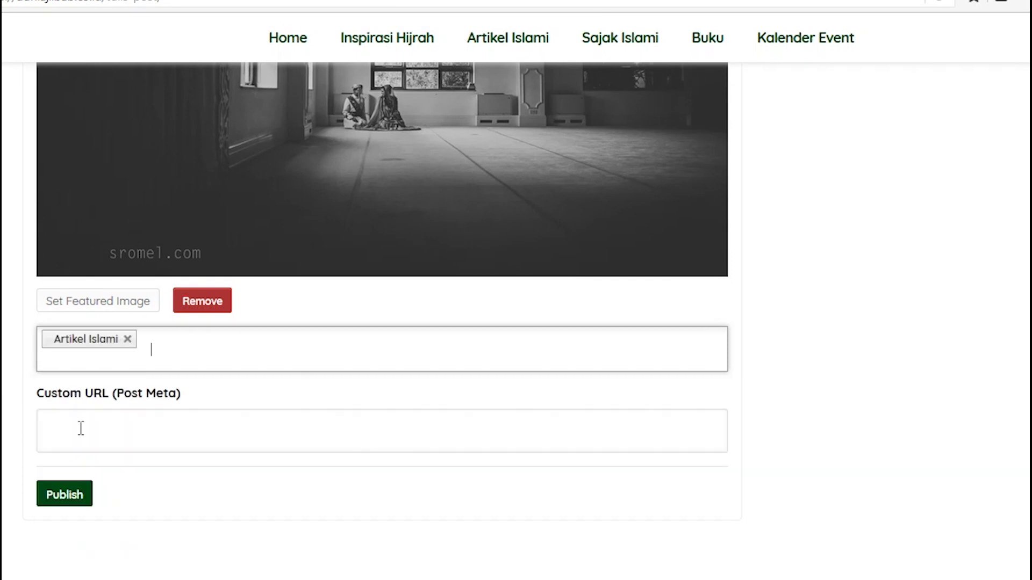
pyautogui.click(64, 494)
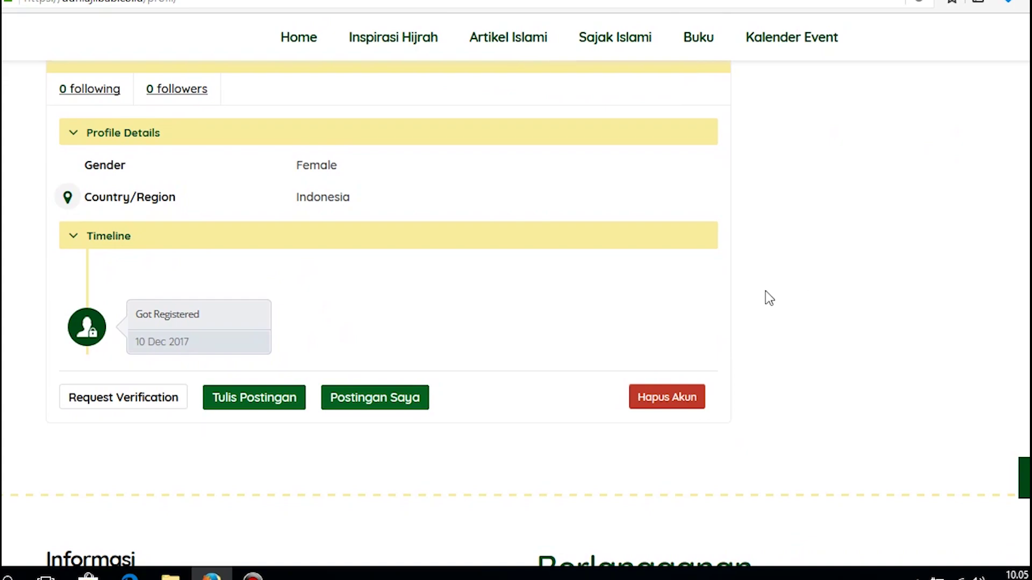
# Find the MANFAAT IMAN card under Postingan Saya and open it for editing
pyautogui.click(388, 400)
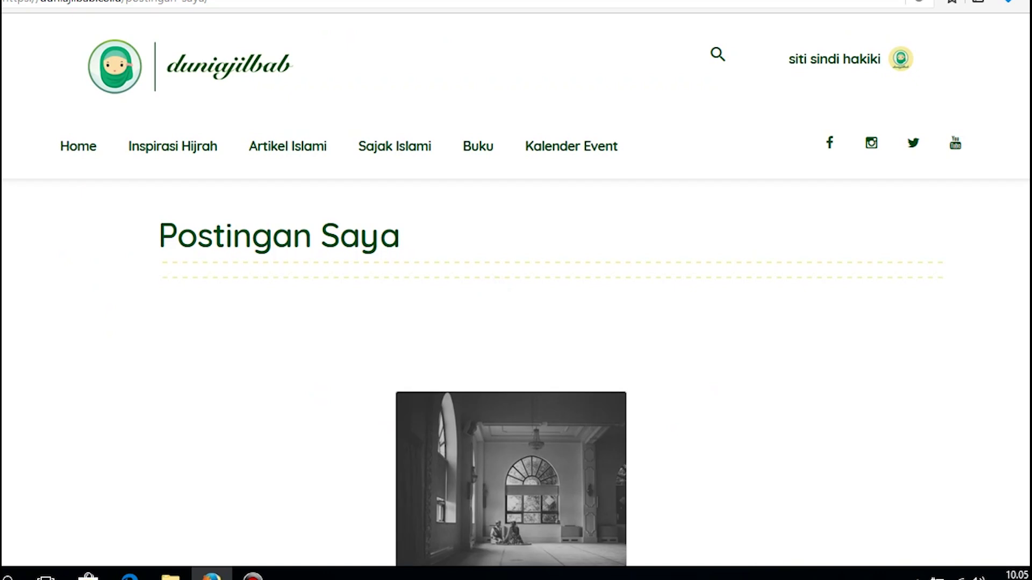
pyautogui.scroll(-4, 516, 290)
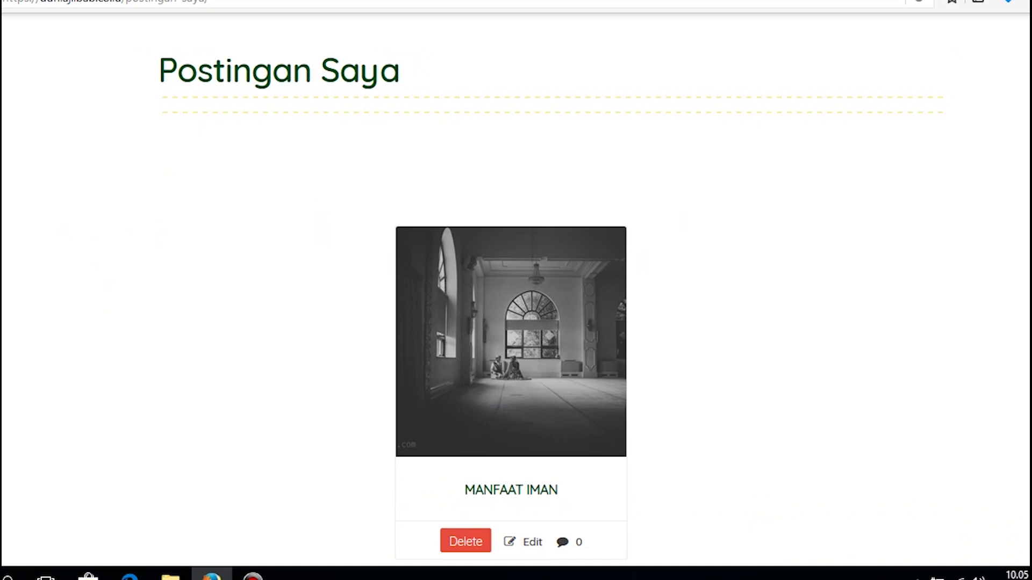
pyautogui.scroll(-2, 516, 290)
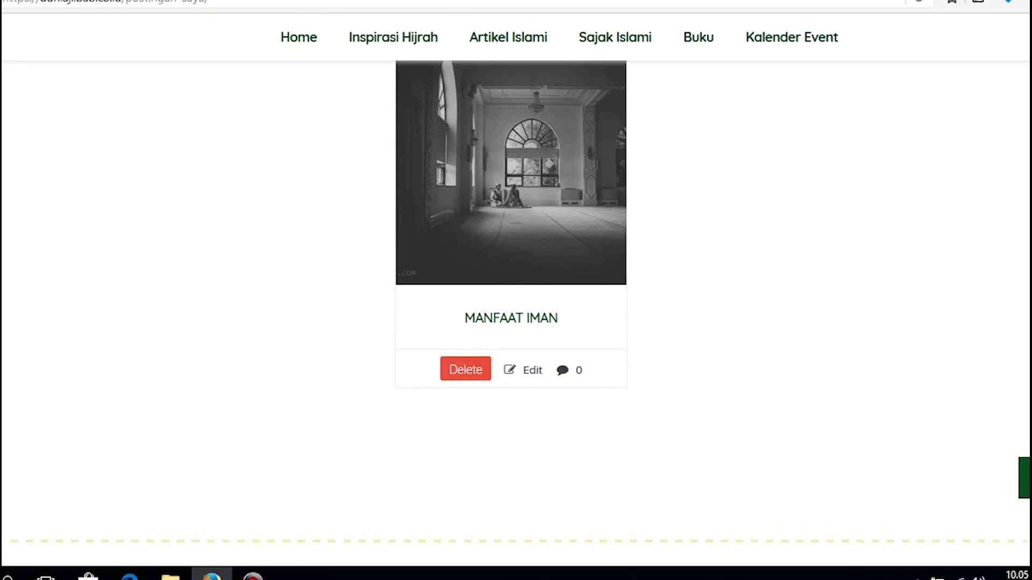
pyautogui.click(526, 372)
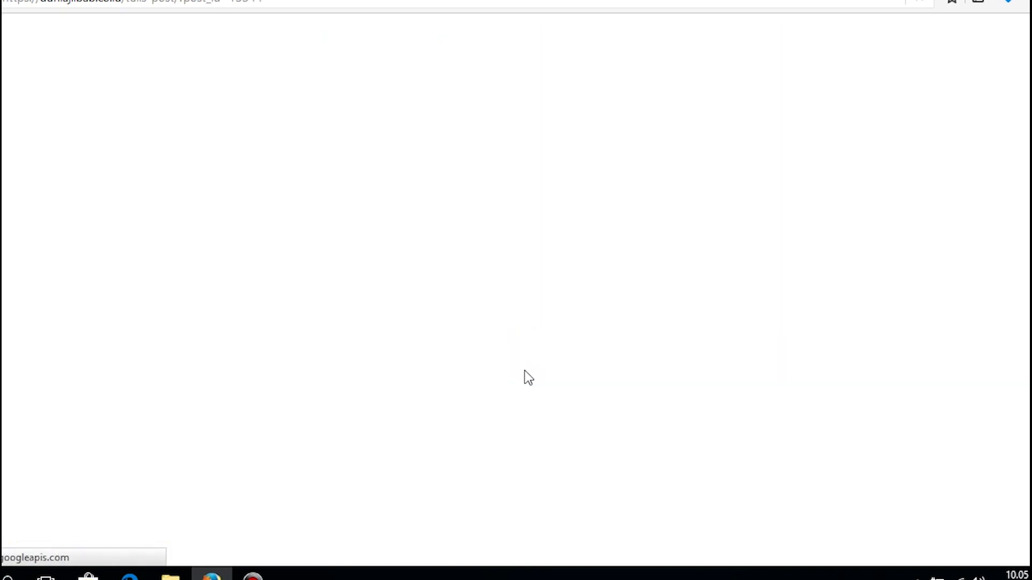